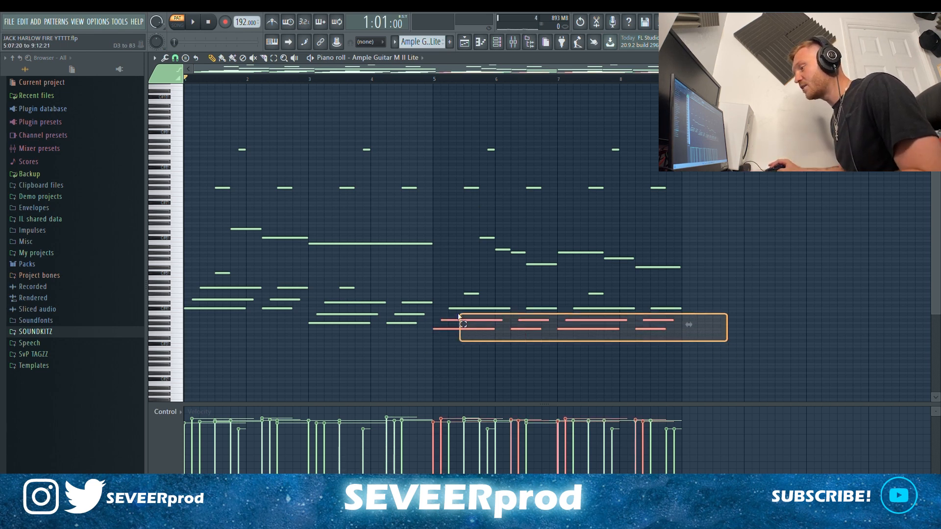
Step: Highlight the low chord notes, the middle melody and the high notes of the Ample Guitar pattern in turn
left_click_drag(459, 316, 259, 286)
left_click(715, 280, "ctrl")
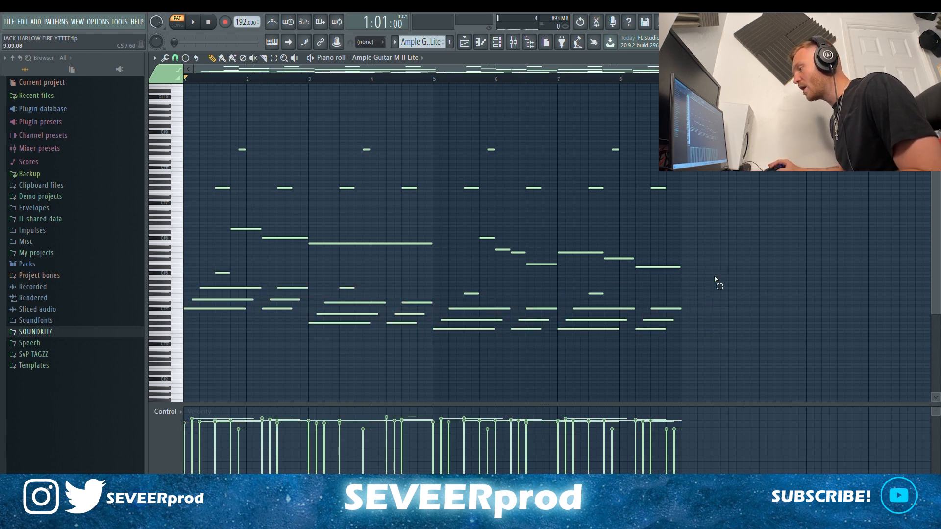
left_click_drag(461, 245, 268, 210)
left_click_drag(733, 205, 204, 125)
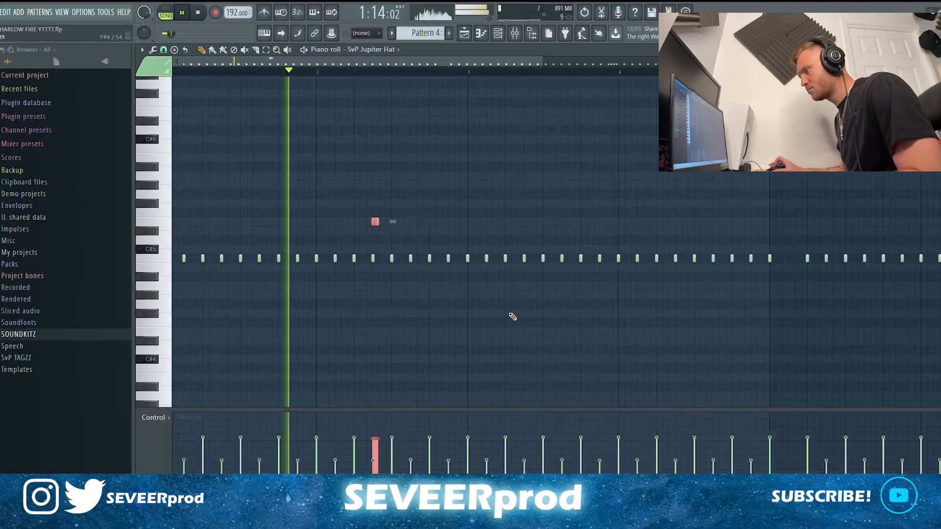
Step: Place a copy of bar 2's pitched-up SvP Jupiter Hat note in bar 5 at a pitch below the main hat row
mouse_move(245, 214)
left_mouse_down()
mouse_move(265, 232)
mouse_move(519, 296)
mouse_move(486, 307)
left_mouse_up()
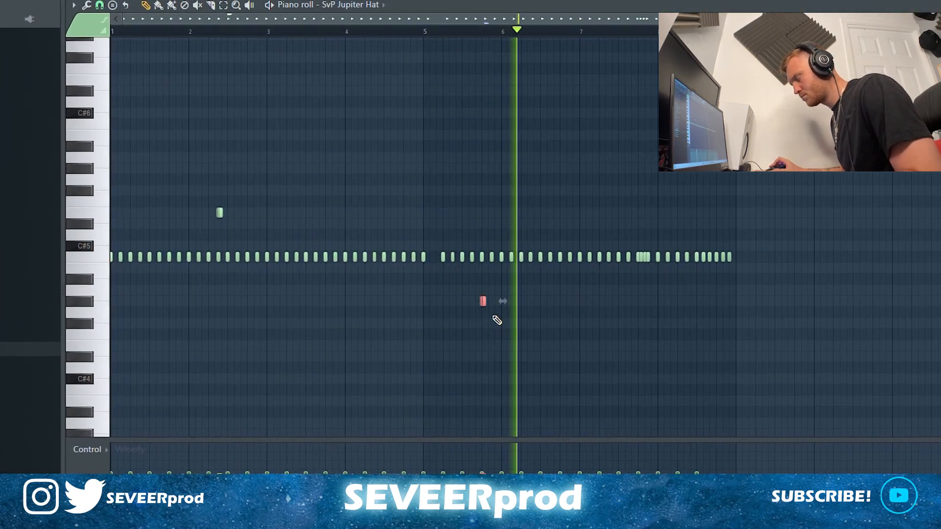
left_click(880, 241, "ctrl")
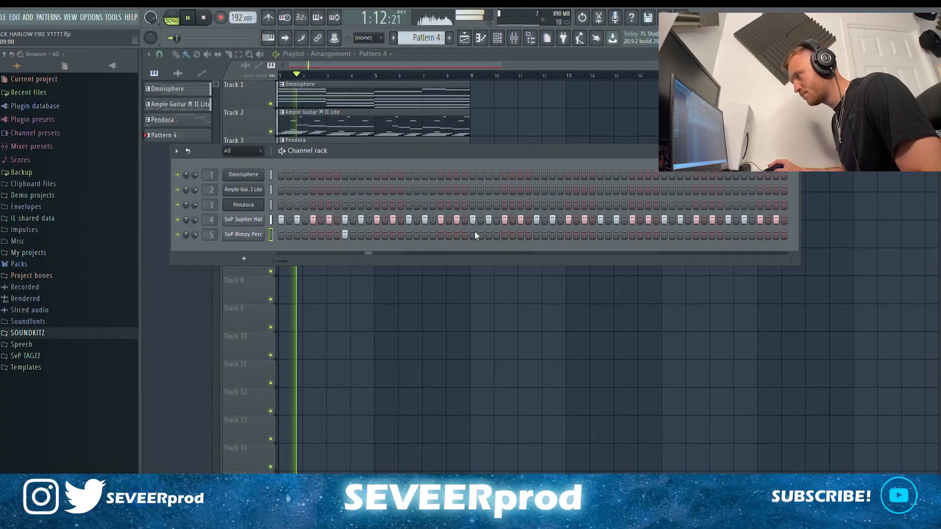
Step: Place SvP Rimzy Perc hits on steps 25, 41 and 57 of Pattern 4
left_click(474, 235)
left_click(601, 235)
left_click(729, 235)
Step: Copy the four SvP Rimzy Perc notes into bars 5 to 8 and add one extra note at the end of bar 8
key("F7")
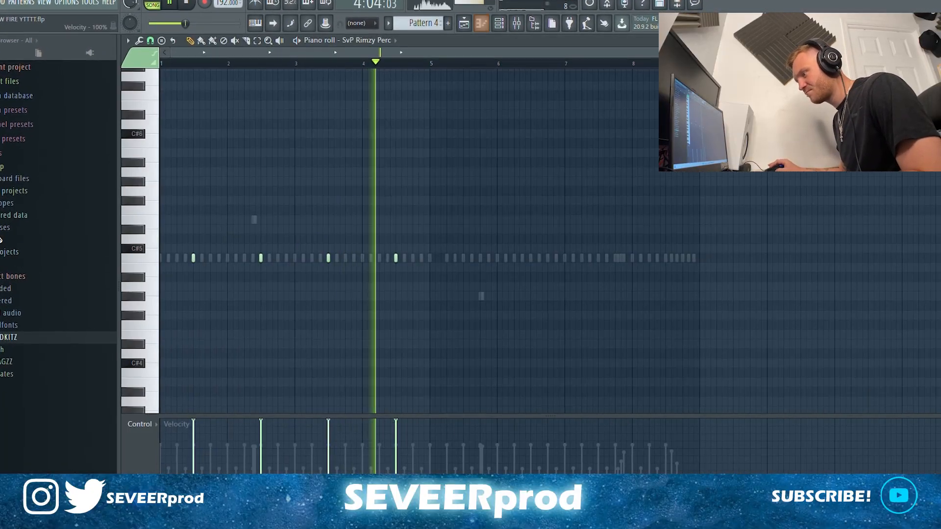
key("ctrl+a")
left_click_drag(188, 257, 469, 266)
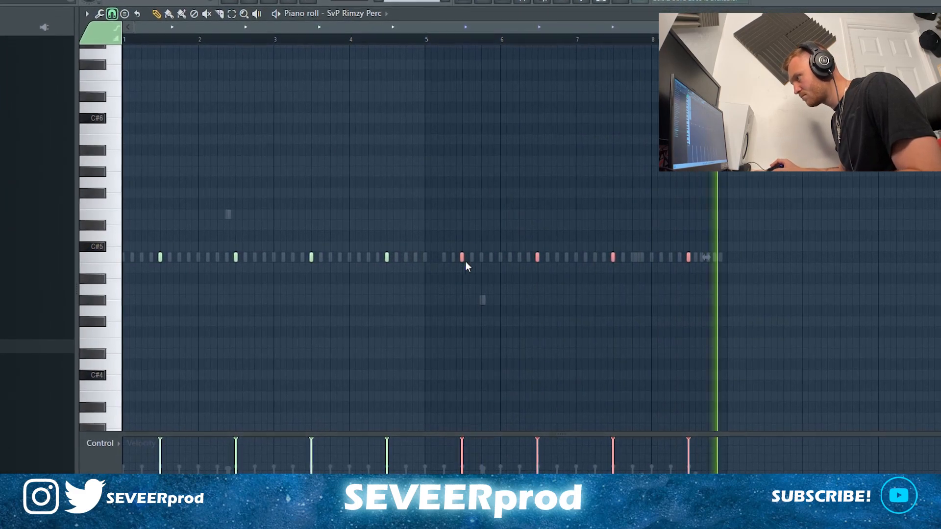
key("ctrl+d")
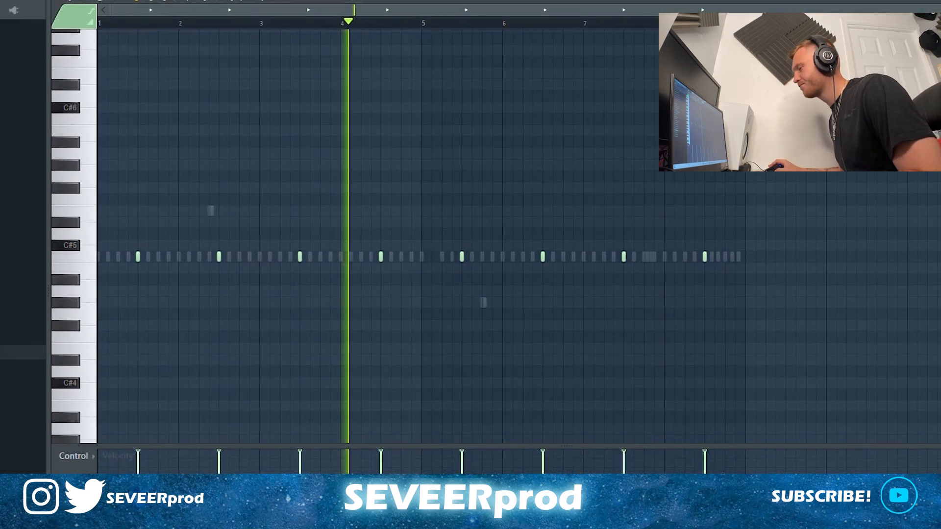
left_click(744, 256)
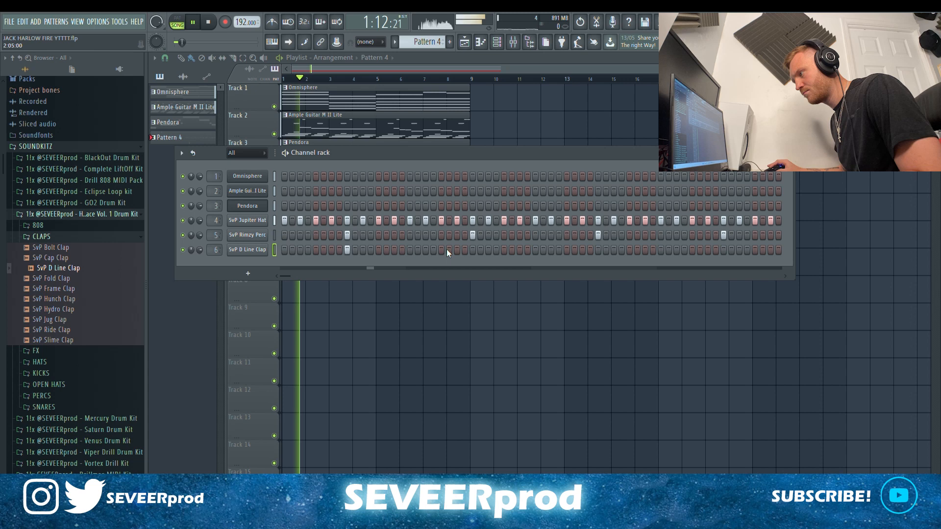
Step: Place SvP D Line Clap hits on steps 25 and 41, and copy the four-bar clap pattern into bars 5 to 8
left_click(472, 250)
left_click(598, 250)
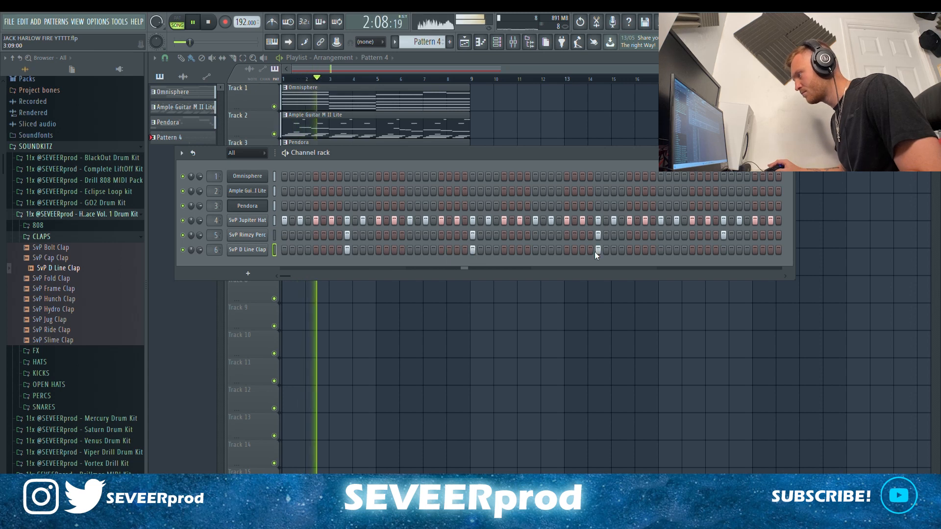
key("F7")
left_click_drag(479, 305, 206, 258)
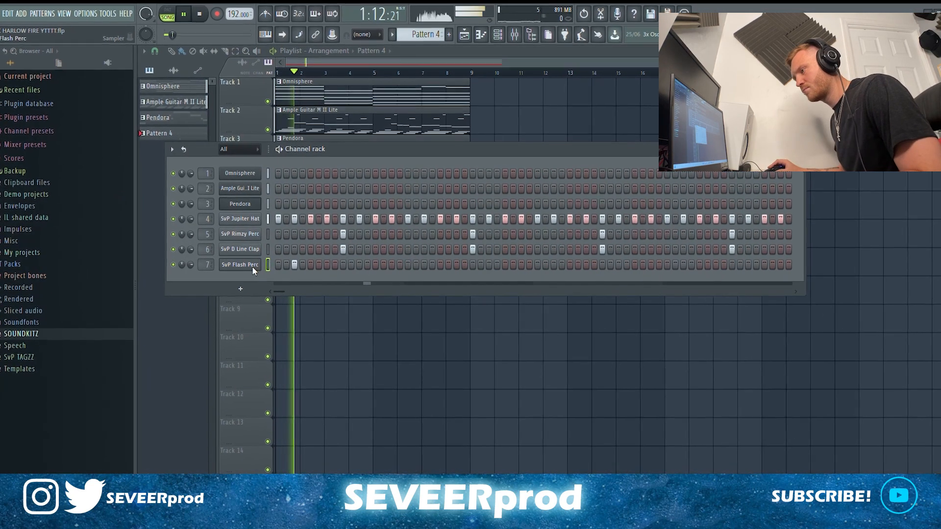
Step: Open the SvP Flash Perc notes and copy the three hits from bars 1 and 2 into bars 5 and 6
right_click(252, 266)
left_click(265, 272)
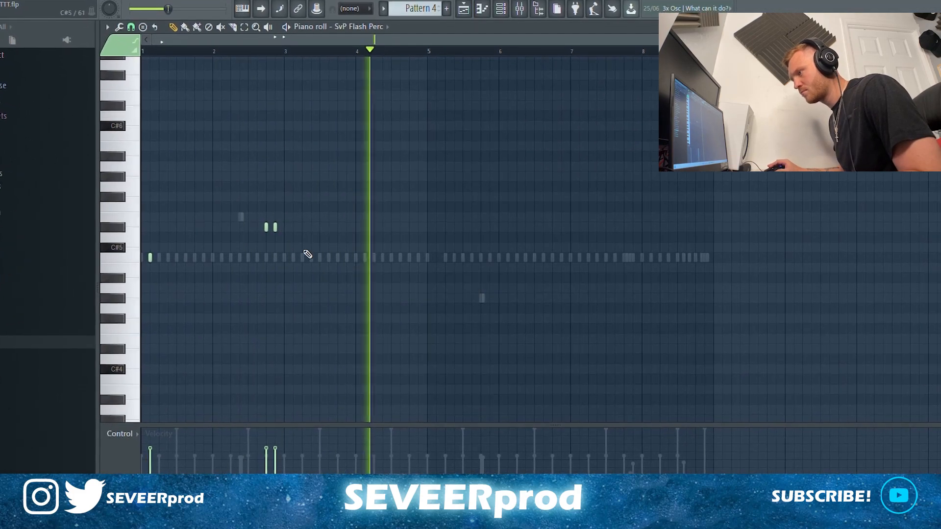
left_click_drag(148, 263, 442, 262)
key("ctrl+d")
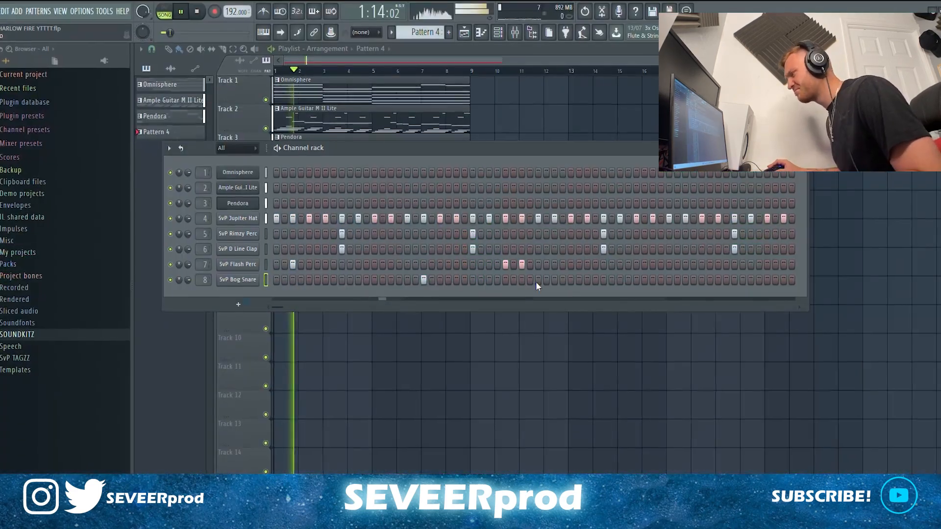
Step: Add SvP Bog Snare hits on steps 47 and 51 and open the channel's piano roll
left_click(653, 279)
left_click(685, 279)
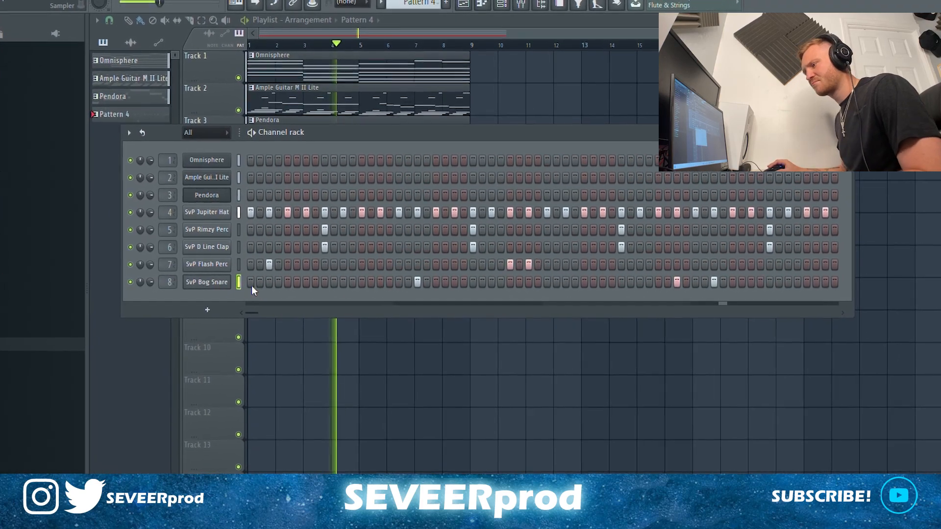
key("F7")
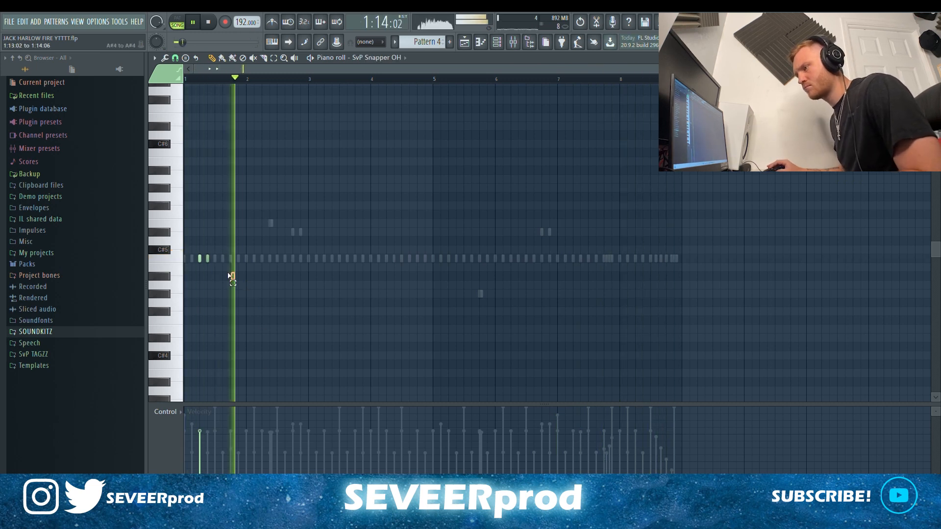
Step: Copy the two SvP Snapper OH notes from bar 1 to bar 5 and add notes in the second half of bar 8
left_click_drag(231, 275, 462, 258)
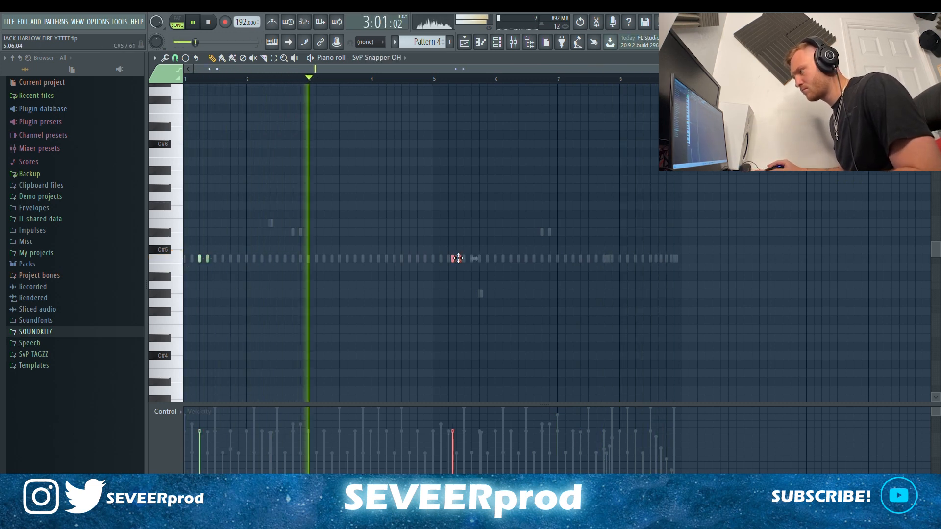
left_click(652, 259)
left_click_drag(675, 265, 670, 265)
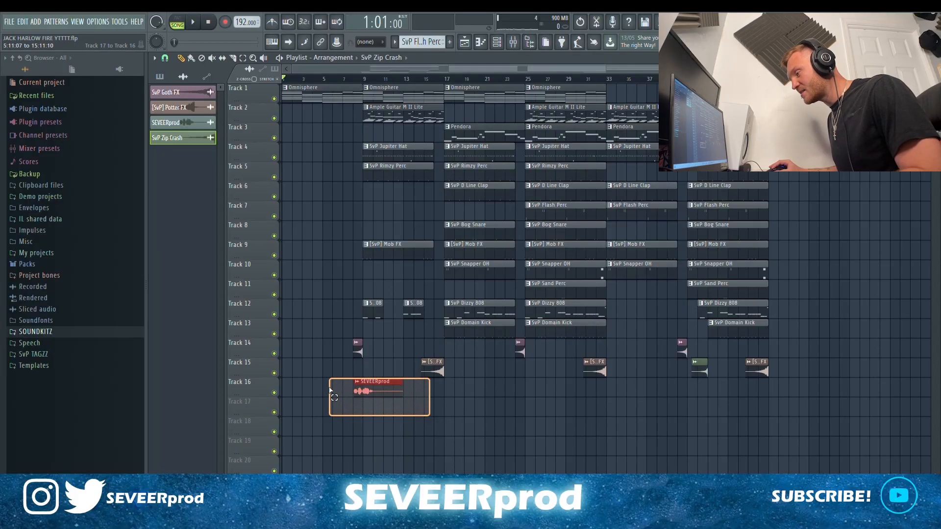
left_click(329, 388)
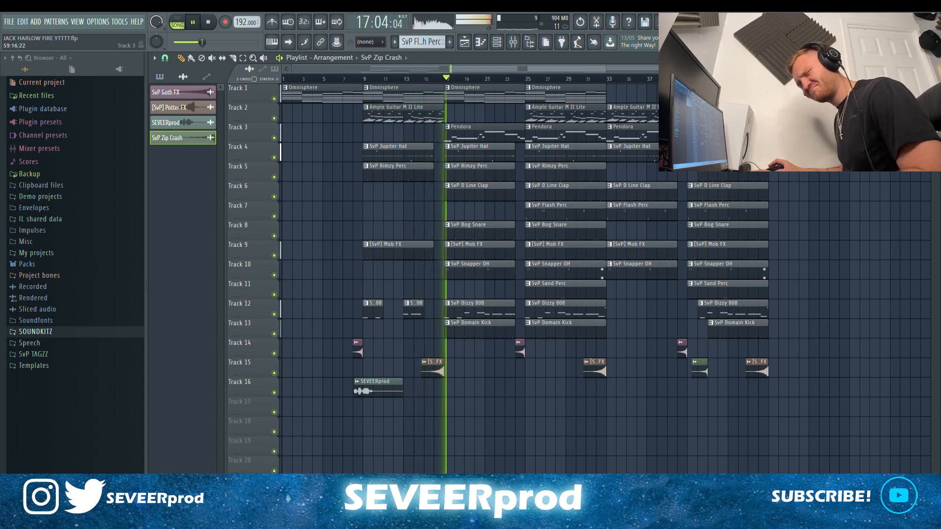
scroll(867, 152, "up", 1)
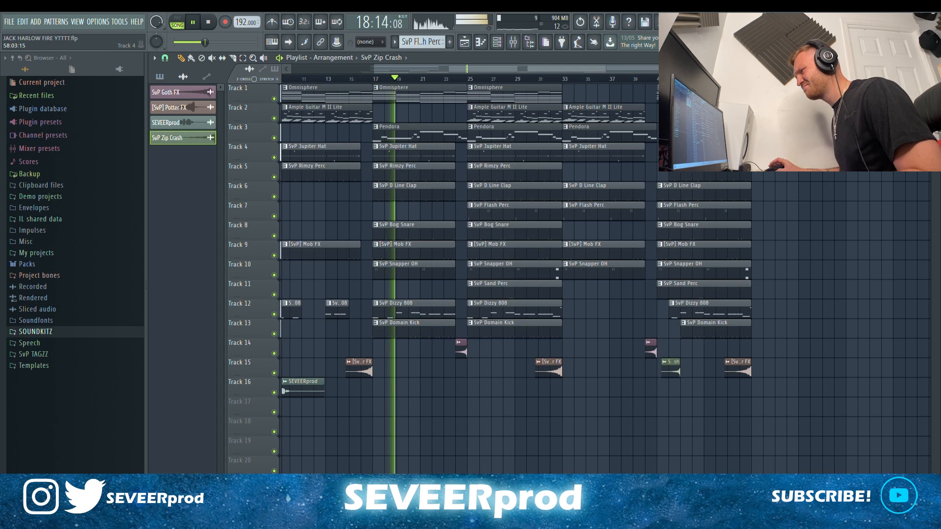
left_click_drag(572, 73, 677, 83)
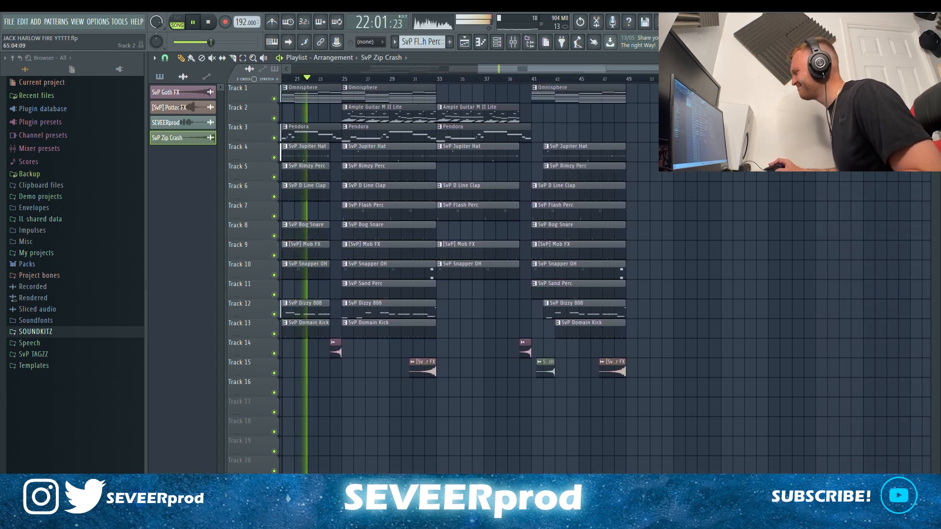